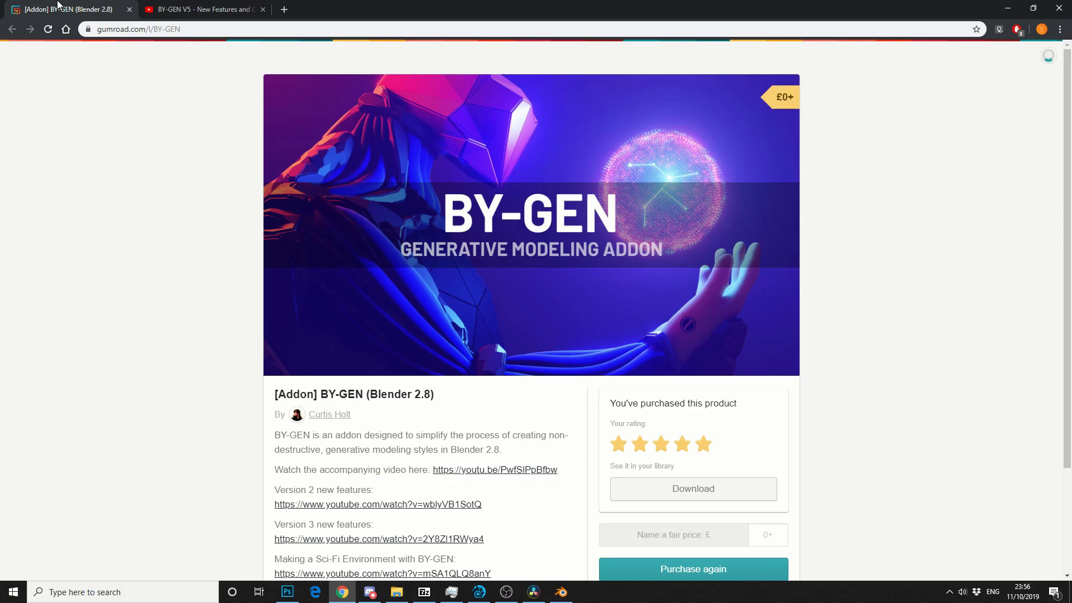
- Switch to the YouTube BY-GEN V5 video tab in Chrome
{"action": "left_click", "coordinate": [201, 9]}
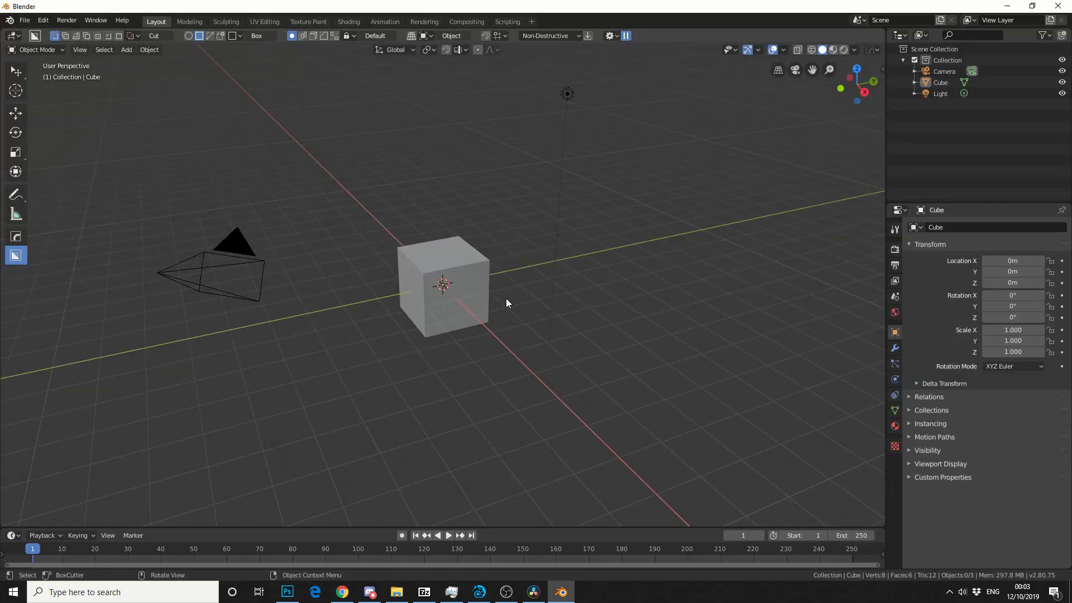
- Delete the default cube and add a UV Sphere mesh at the origin
{"action": "left_click", "coordinate": [478, 296]}
{"action": "key", "text": "Delete"}
{"action": "left_click", "coordinate": [131, 49]}
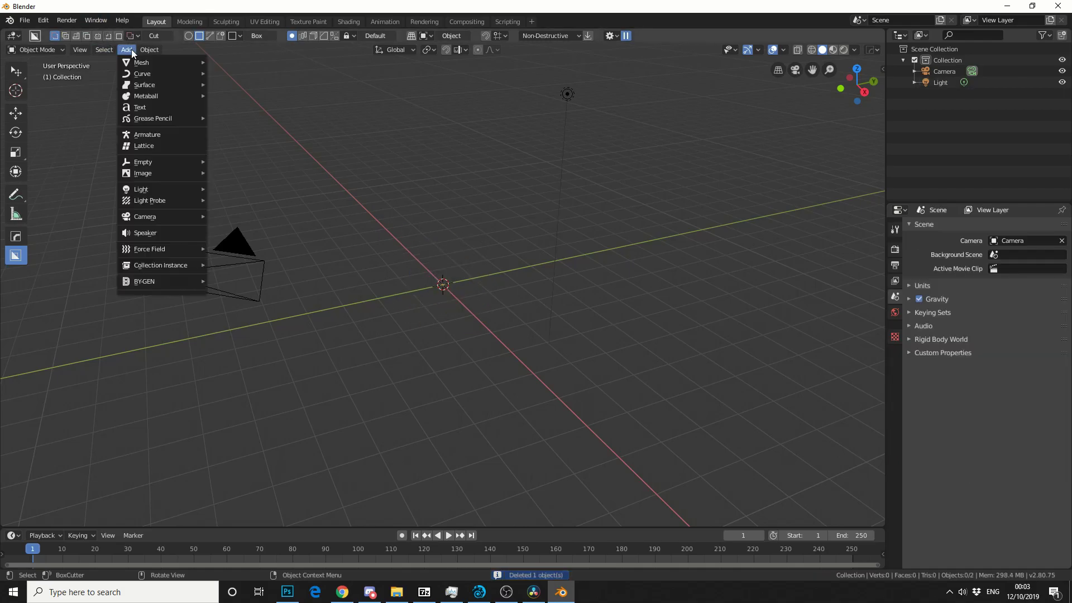
{"action": "mouse_move", "coordinate": [156, 60]}
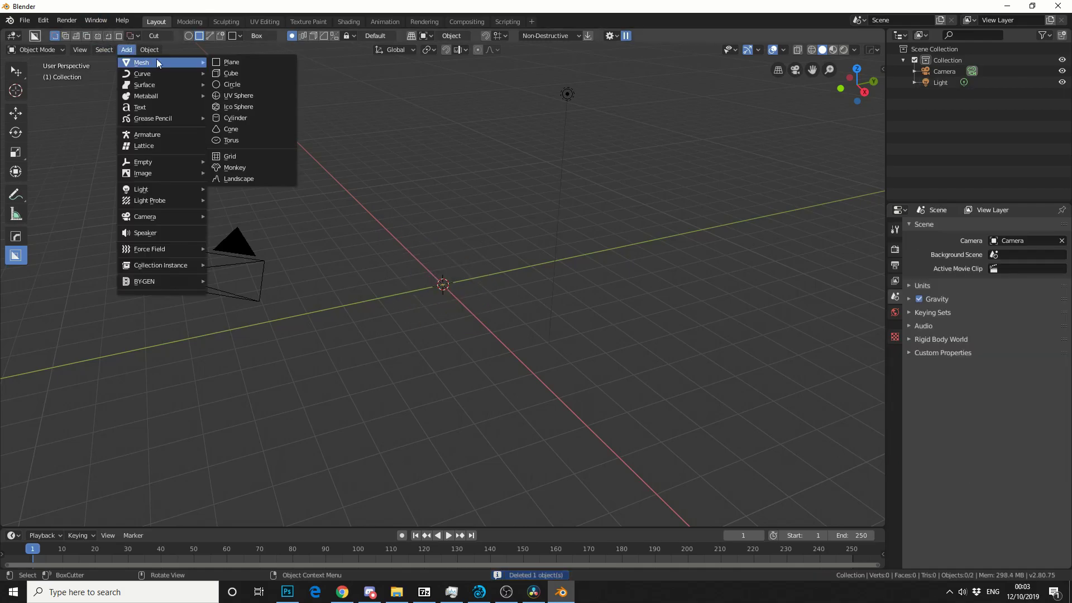
{"action": "left_click", "coordinate": [237, 97]}
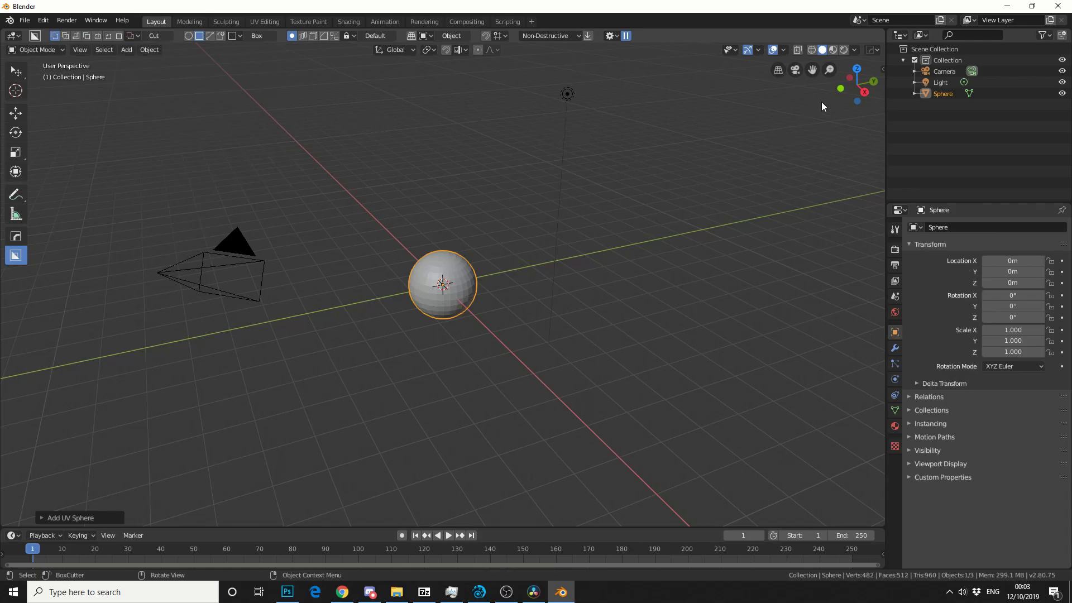
- Open the viewport sidebar on the BY-GEN tools tab and widen it
{"action": "left_click", "coordinate": [882, 69]}
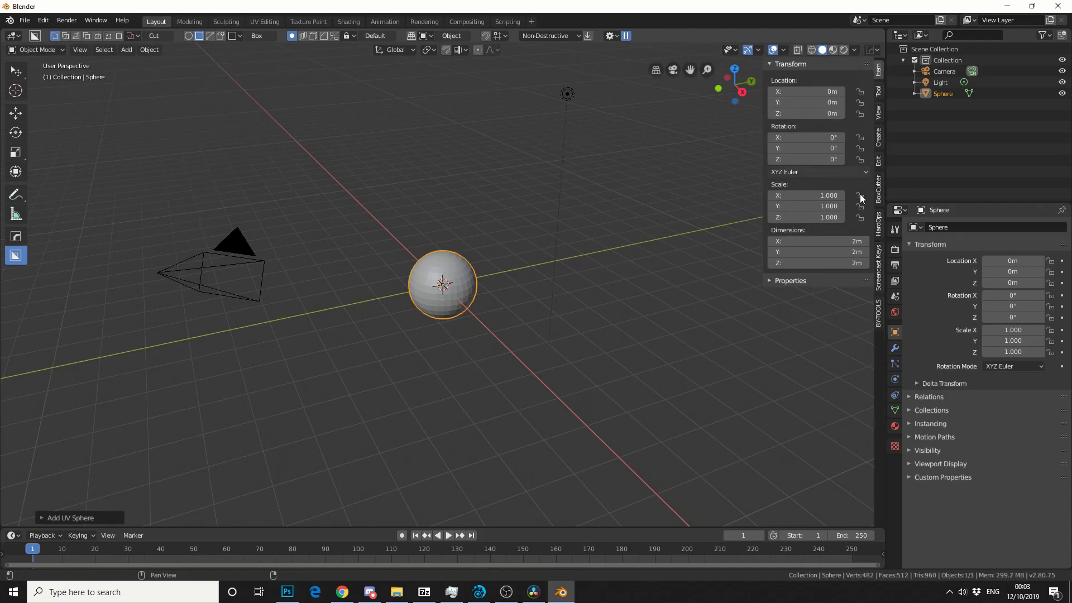
{"action": "left_click", "coordinate": [877, 316]}
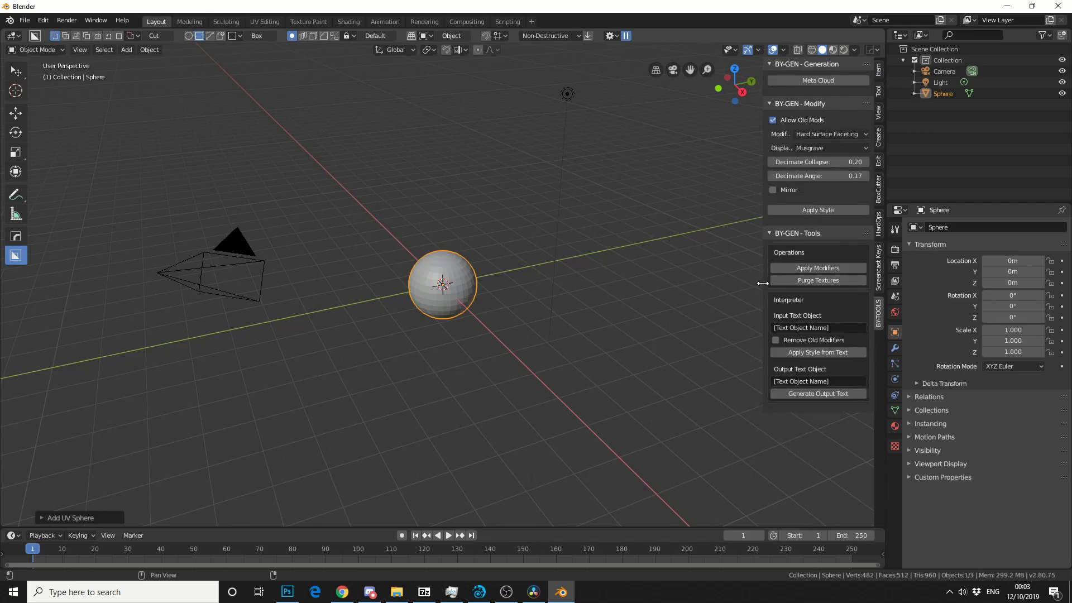
{"action": "left_click_drag", "start_coordinate": [763, 286], "coordinate": [546, 278]}
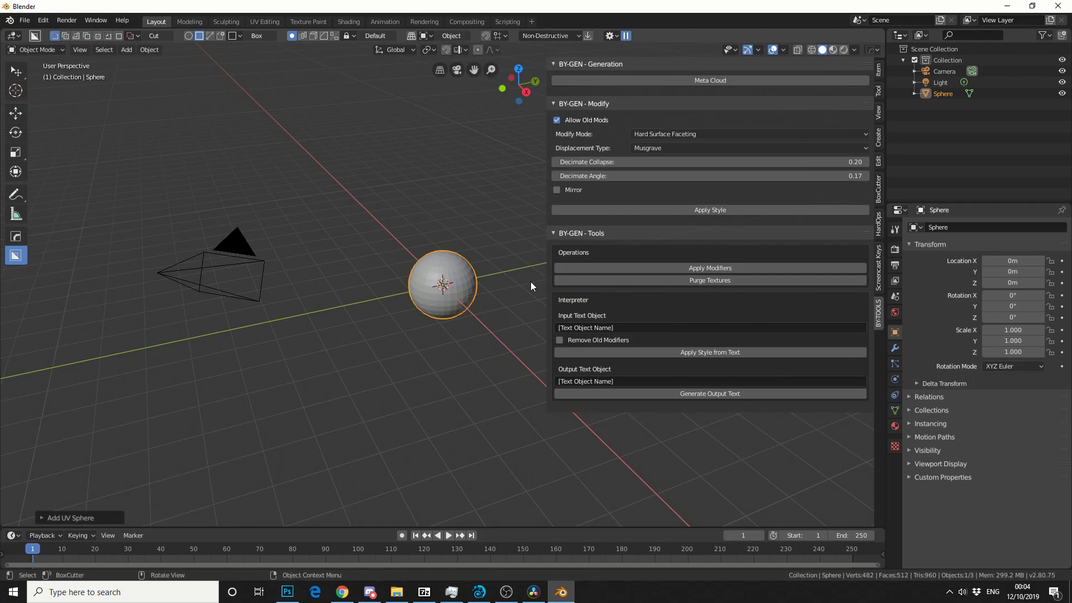
- Browse the BY-GEN Templates in the Shift+A add menu without adding anything
{"action": "key", "text": "shift+a"}
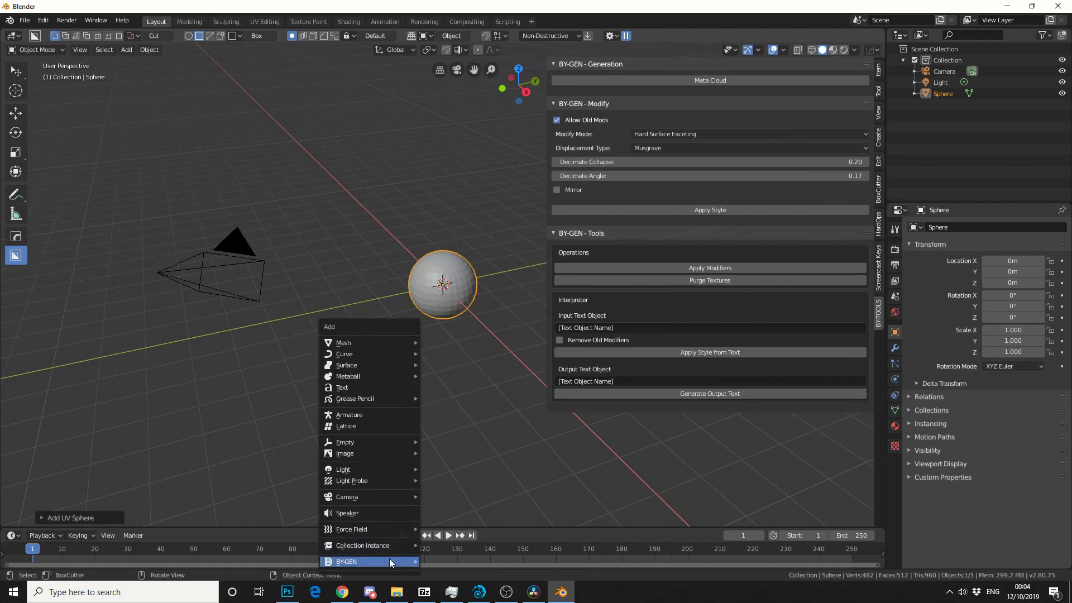
{"action": "mouse_move", "coordinate": [390, 560]}
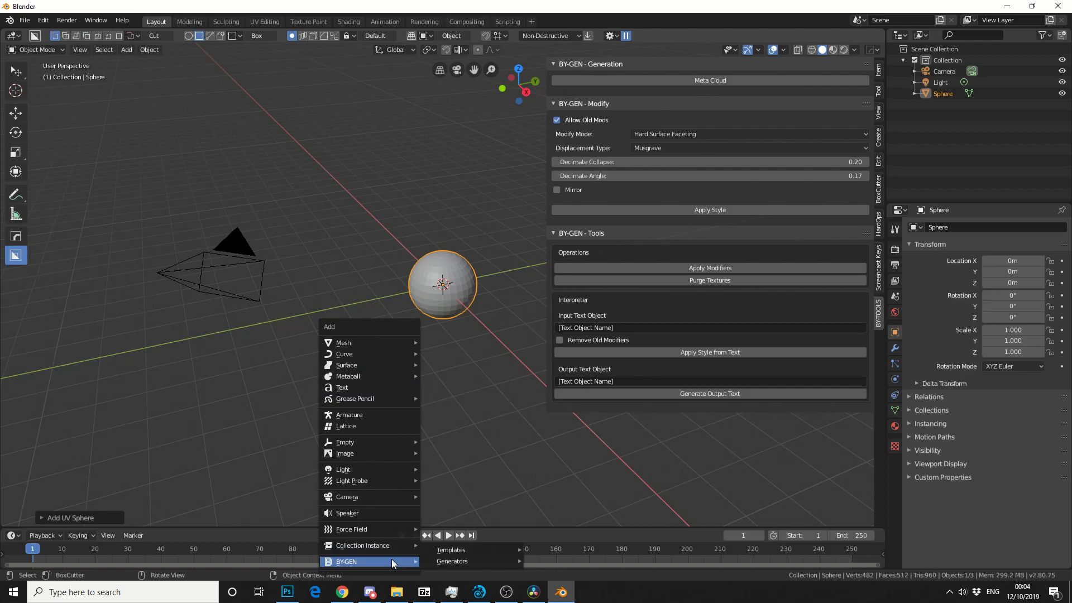
{"action": "mouse_move", "coordinate": [466, 551]}
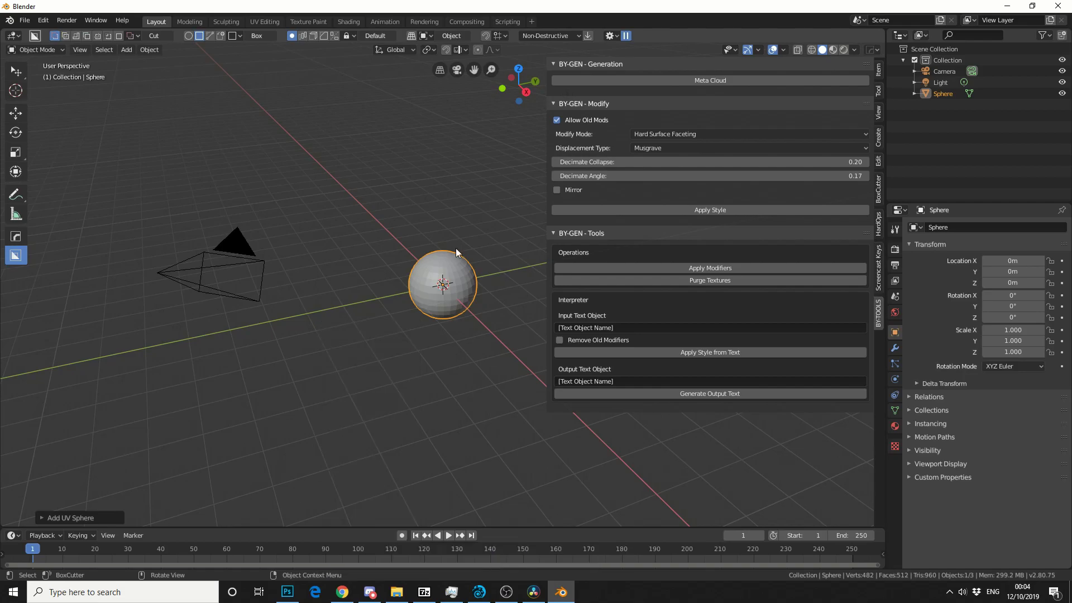
- Set BY-GEN Modify Mode to Organic Shell, keep Musgrave displacement, and apply the style
{"action": "left_click", "coordinate": [705, 137]}
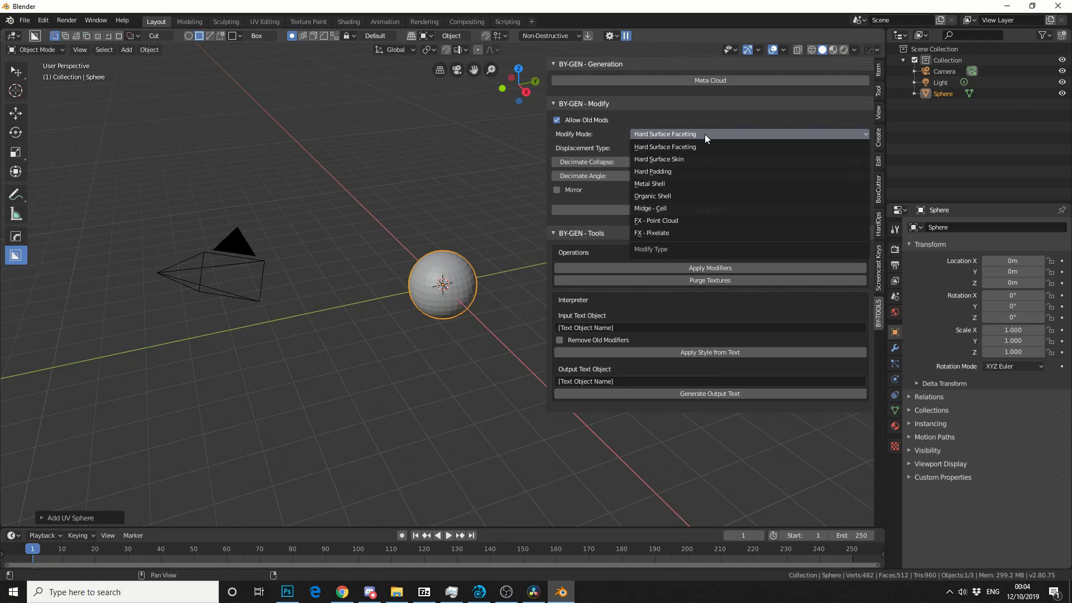
{"action": "left_click", "coordinate": [685, 191]}
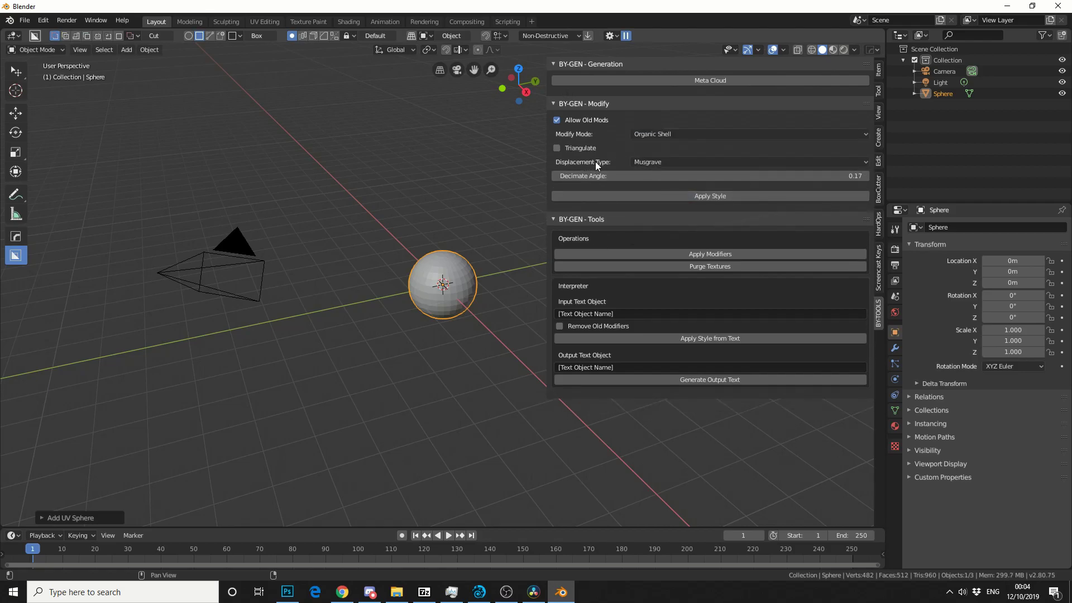
{"action": "left_click", "coordinate": [677, 163]}
{"action": "left_click", "coordinate": [690, 196]}
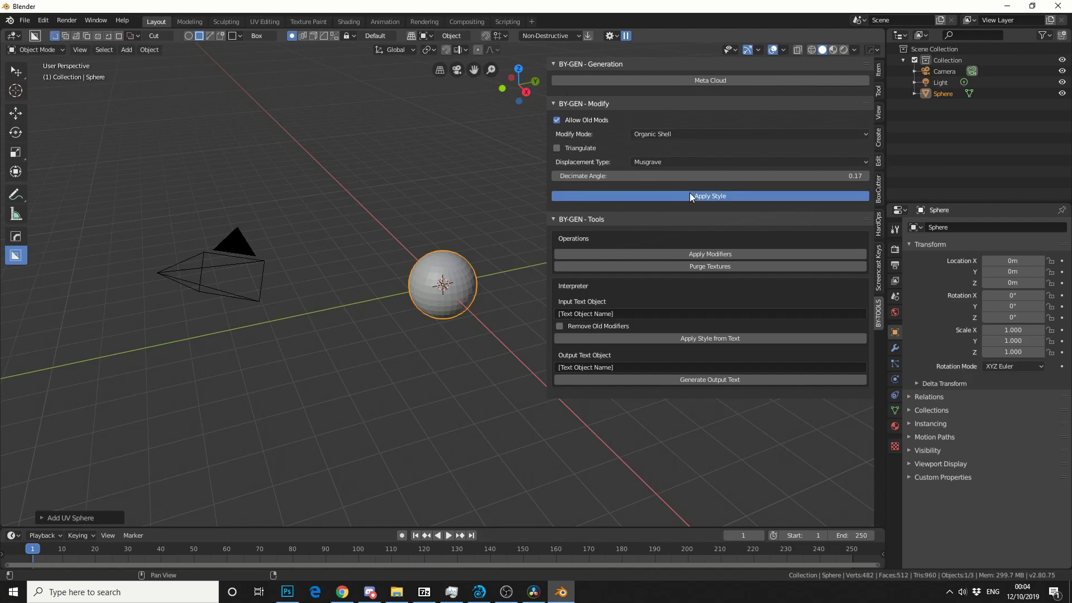
{"action": "scroll", "coordinate": [503, 297], "scroll_direction": "up", "scroll_amount": 3}
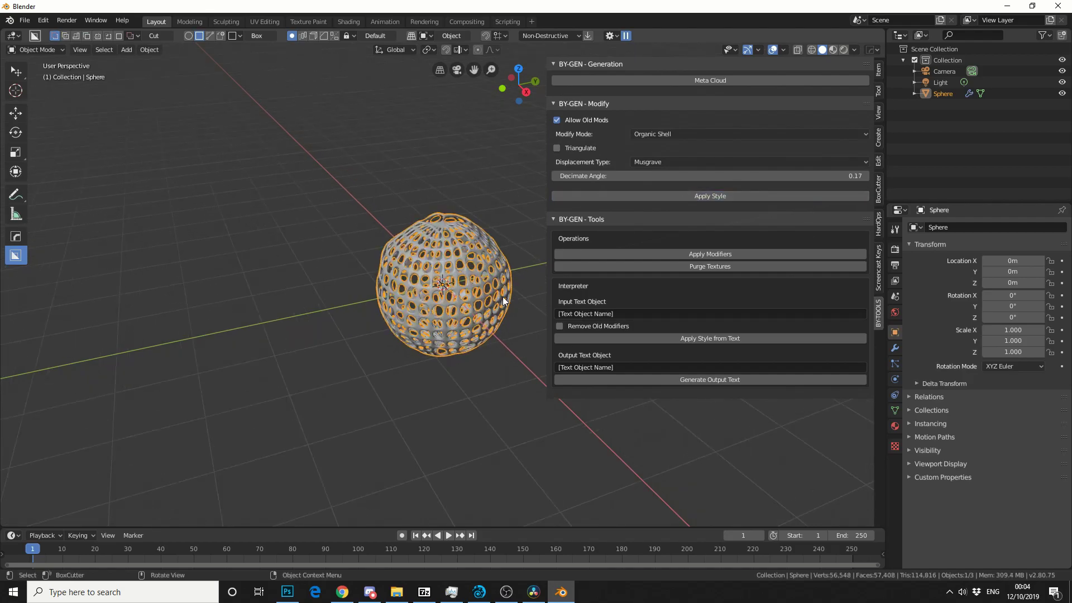
{"action": "middle_click_drag", "start_coordinate": [503, 297], "coordinate": [482, 454]}
{"action": "left_click", "coordinate": [482, 454]}
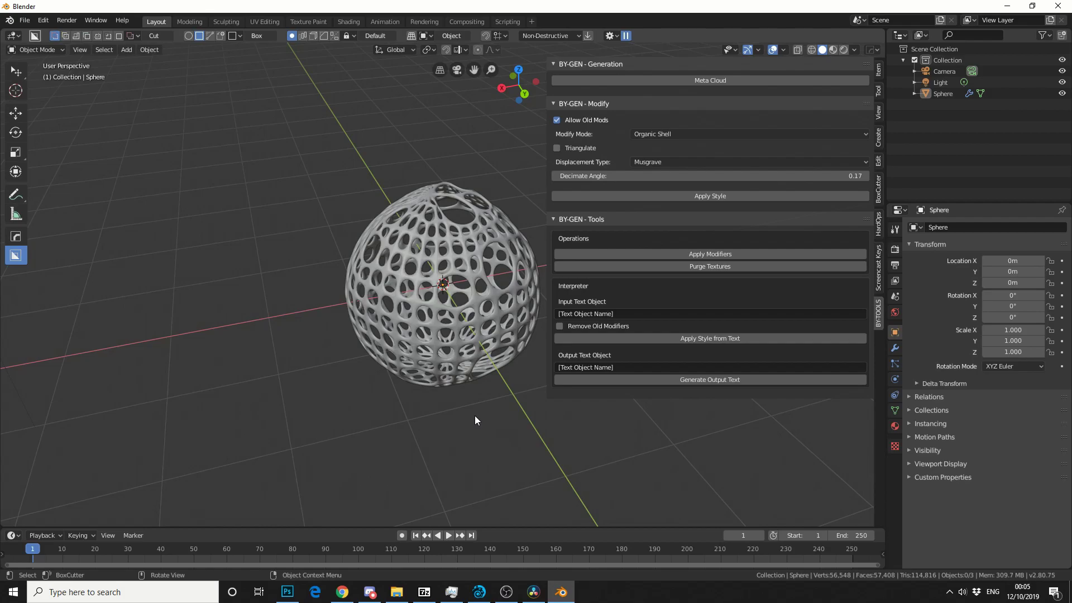
- Open the Modifiers tab and scroll through the Displace, Decimate, Smooth, Wireframe and Subdivision modifiers
{"action": "left_click", "coordinate": [895, 349]}
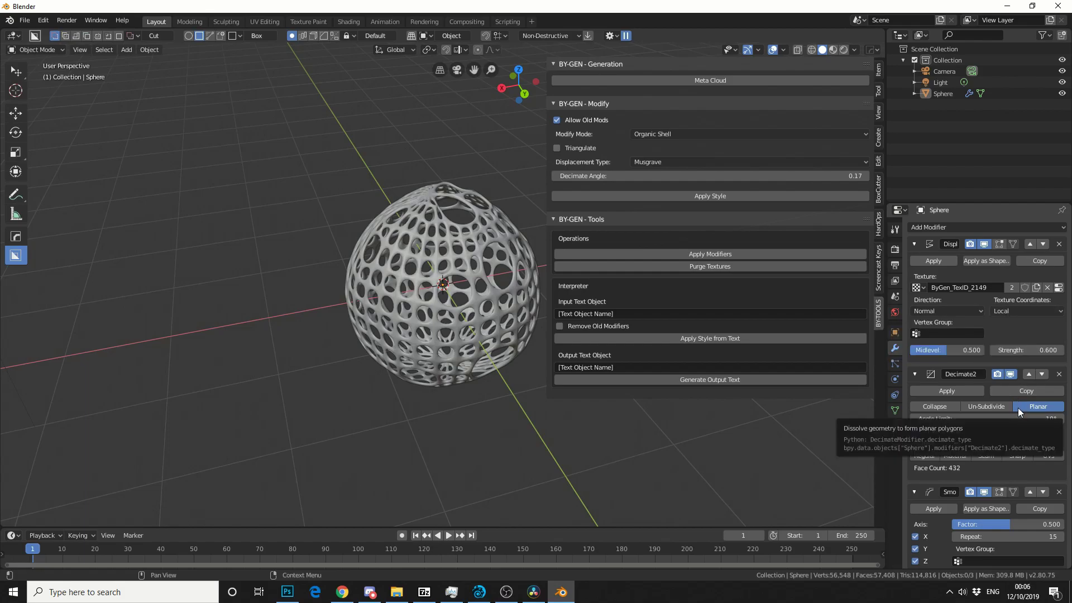
{"action": "scroll", "coordinate": [1025, 402], "scroll_direction": "down", "scroll_amount": 3}
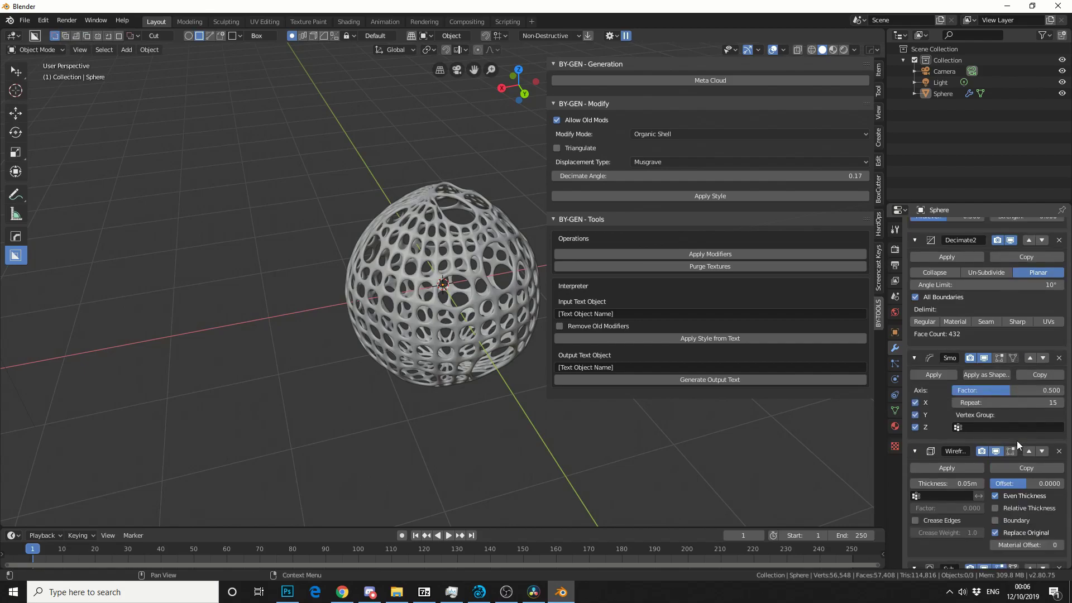
{"action": "scroll", "coordinate": [1010, 467], "scroll_direction": "down", "scroll_amount": 5}
{"action": "scroll", "coordinate": [1009, 468], "scroll_direction": "down", "scroll_amount": 2}
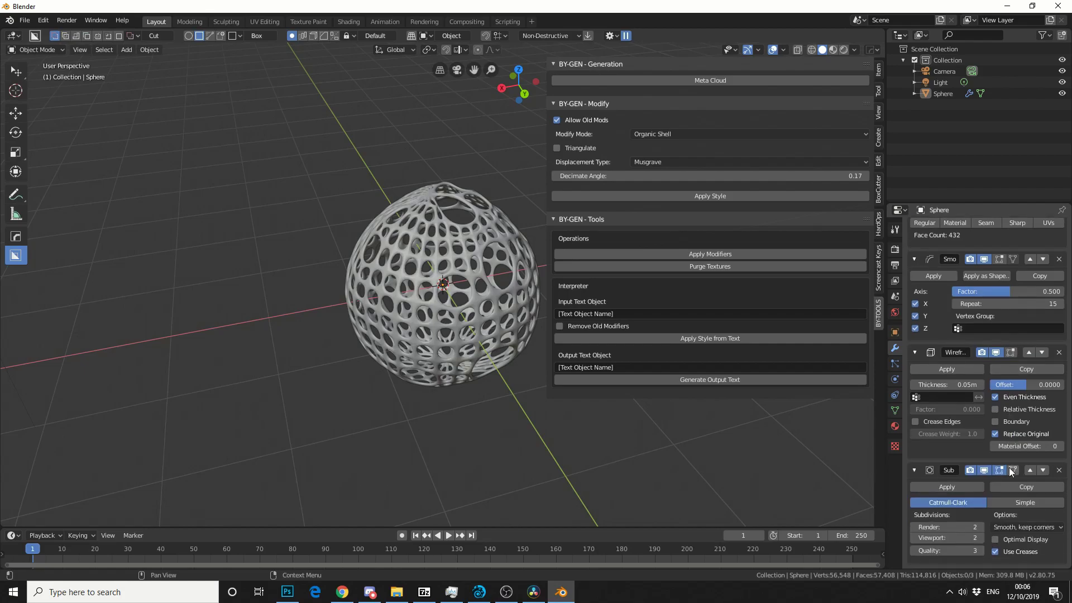
{"action": "scroll", "coordinate": [1012, 469], "scroll_direction": "up", "scroll_amount": 4}
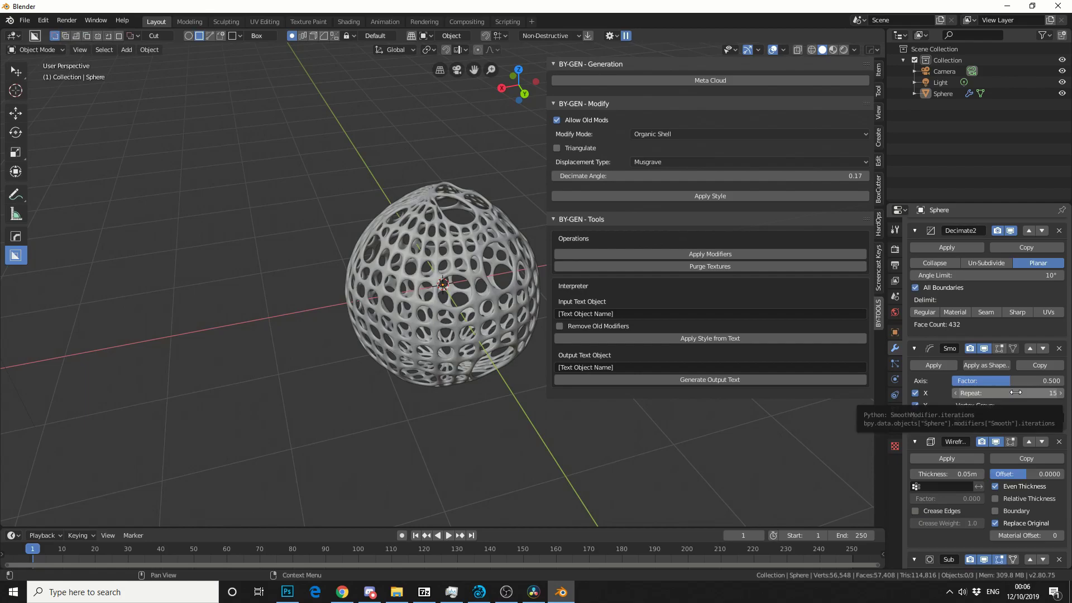
- Reduce the Smooth modifier's Repeat value from 15 to 5 for a lumpier lattice
{"action": "left_click_drag", "start_coordinate": [1015, 393], "coordinate": [968, 393]}
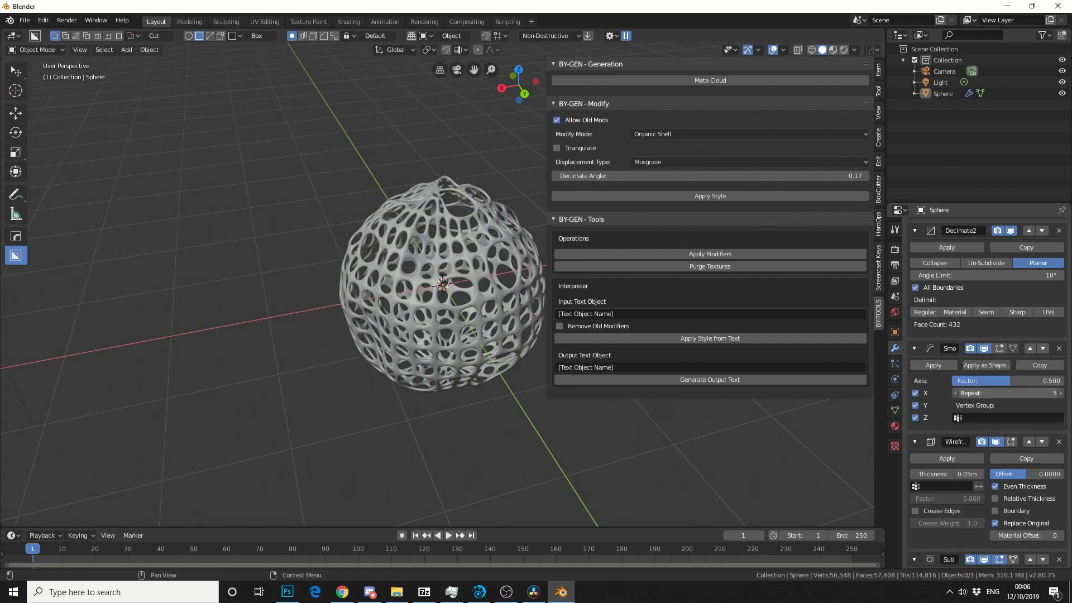
{"action": "middle_click_drag", "start_coordinate": [502, 416], "coordinate": [333, 374]}
{"action": "scroll", "coordinate": [1022, 349], "scroll_direction": "up", "scroll_amount": 5}
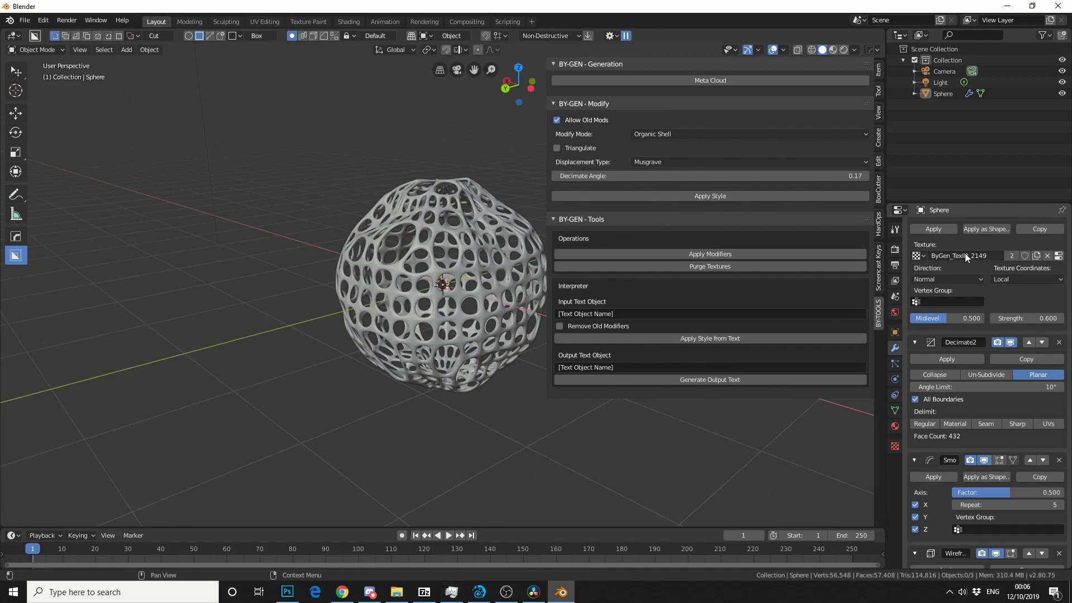
- Set the Displace modifier's texture to Rock10 and orbit to inspect the dented shell
{"action": "left_click", "coordinate": [925, 256]}
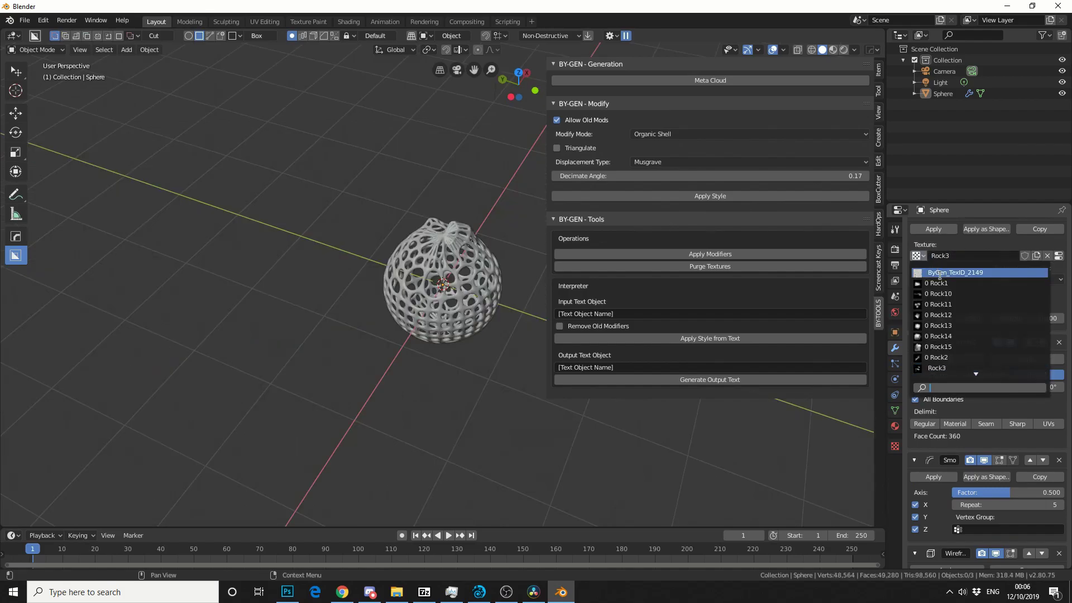
{"action": "left_click", "coordinate": [943, 294]}
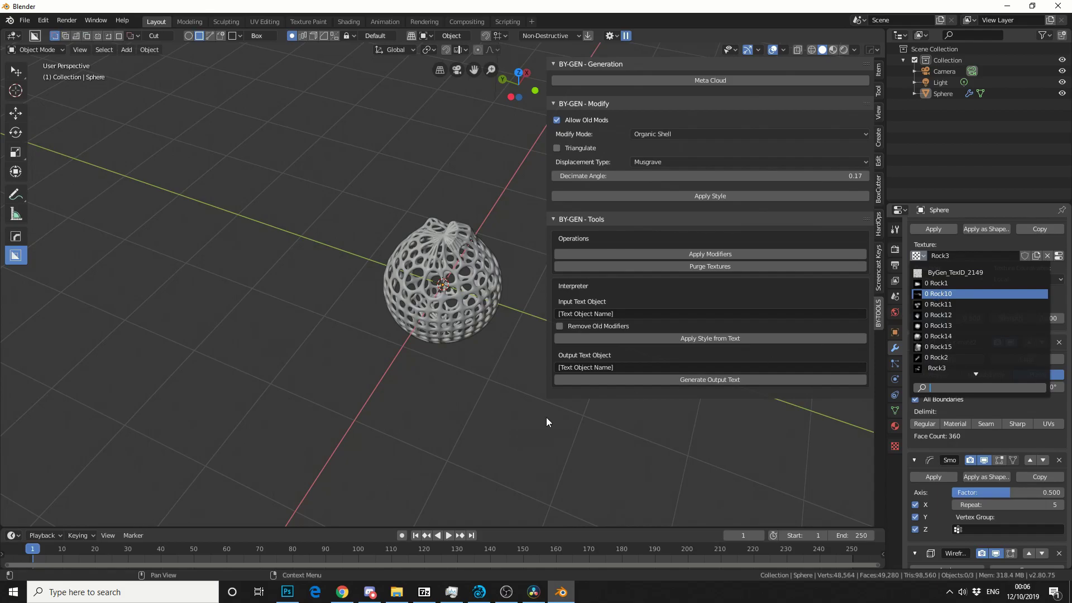
{"action": "middle_click_drag", "start_coordinate": [483, 410], "coordinate": [374, 380]}
{"action": "scroll", "coordinate": [1006, 424], "scroll_direction": "down", "scroll_amount": 8}
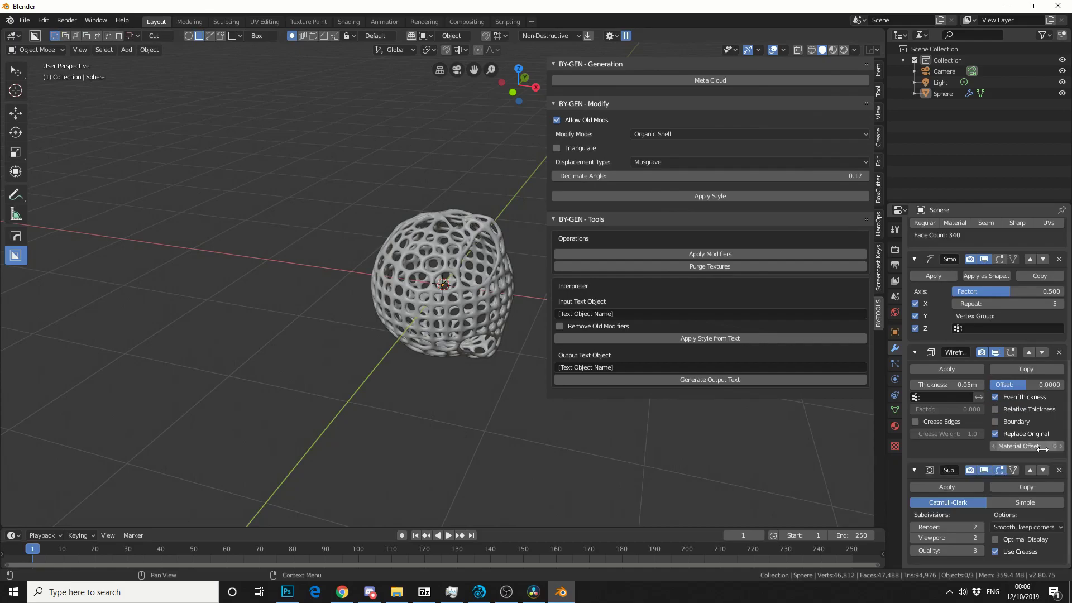
- Select the sphere, apply all its modifiers with BY-GEN Tools' Apply Modifiers, then reselect it
{"action": "scroll", "coordinate": [1046, 457], "scroll_direction": "up", "scroll_amount": 8}
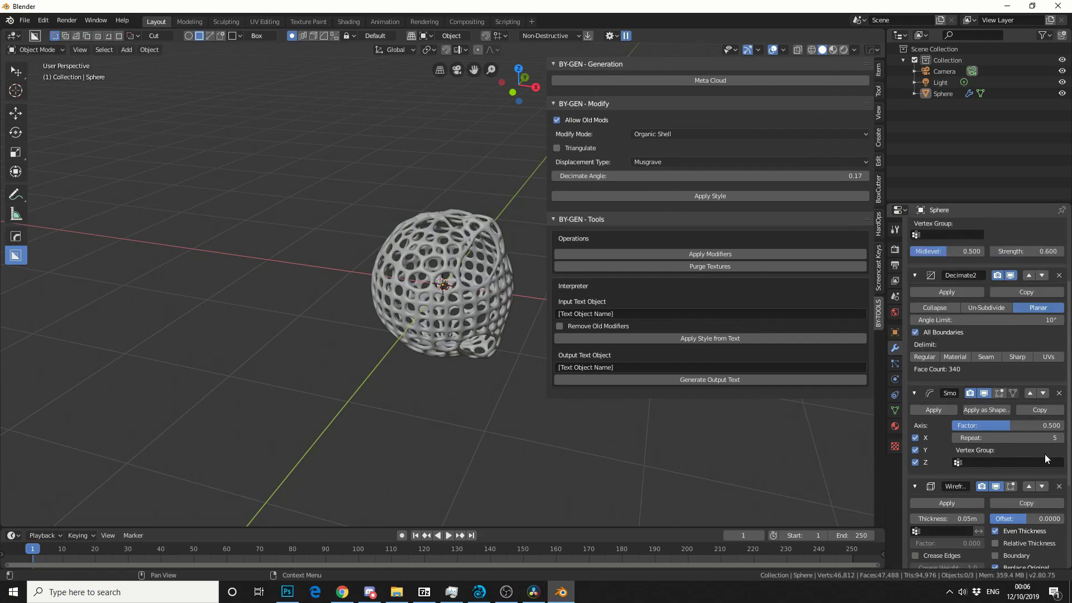
{"action": "left_click", "coordinate": [510, 253]}
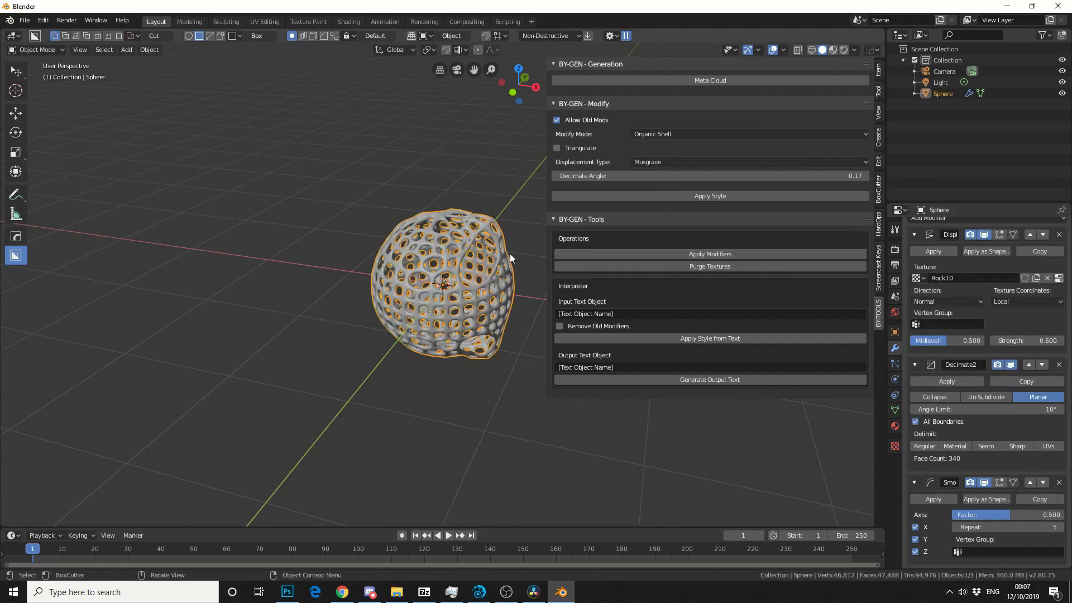
{"action": "left_click", "coordinate": [669, 253]}
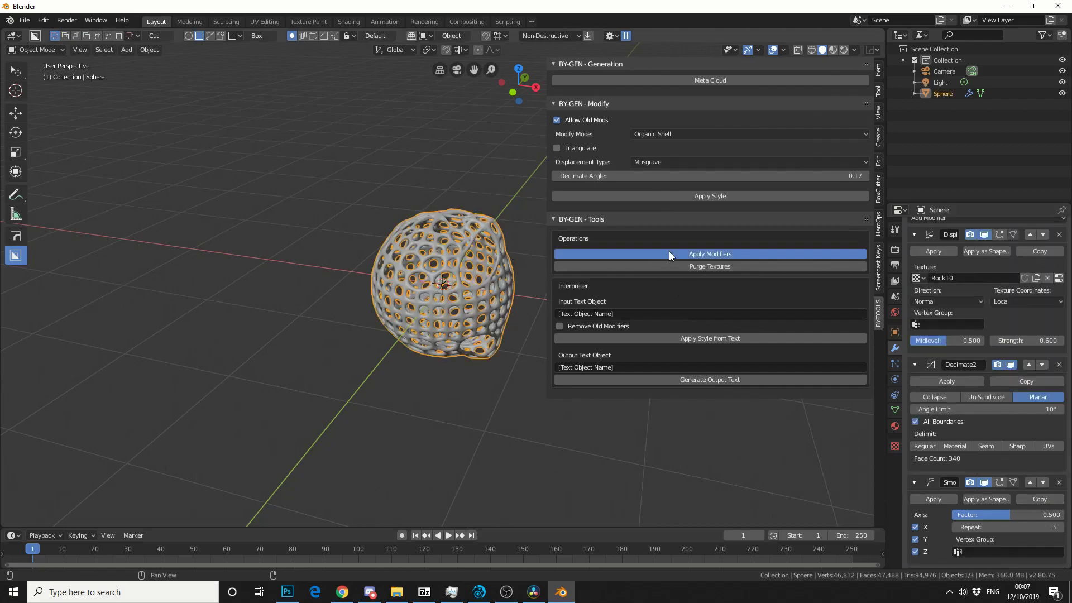
{"action": "scroll", "coordinate": [354, 407], "scroll_direction": "up", "scroll_amount": 2}
{"action": "middle_click_drag", "start_coordinate": [588, 435], "coordinate": [586, 460]}
{"action": "scroll", "coordinate": [495, 435], "scroll_direction": "up", "scroll_amount": 2}
{"action": "left_click", "coordinate": [585, 460]}
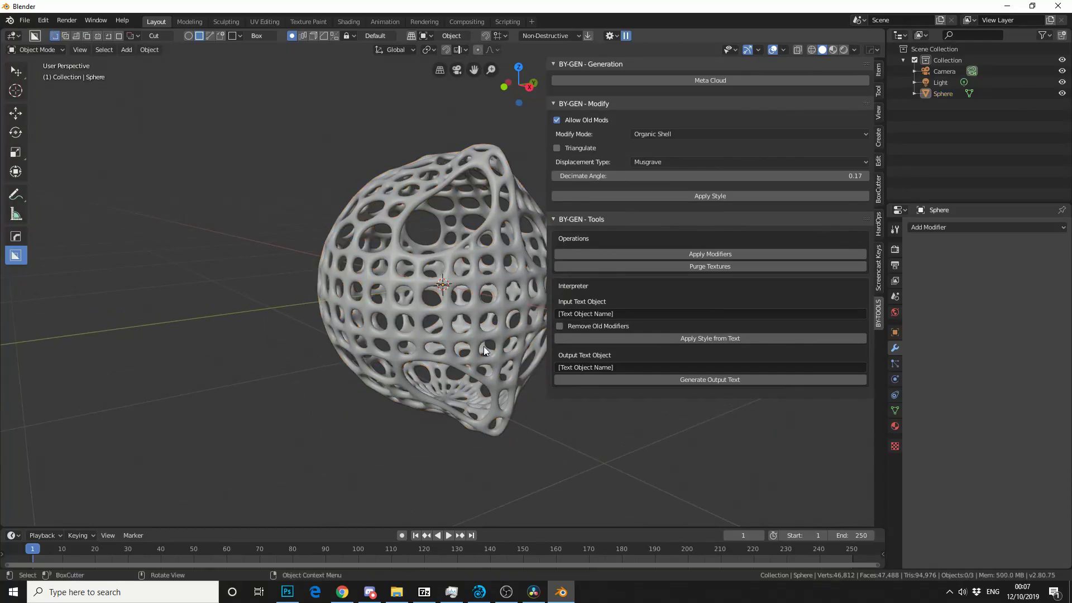
{"action": "left_click", "coordinate": [461, 276]}
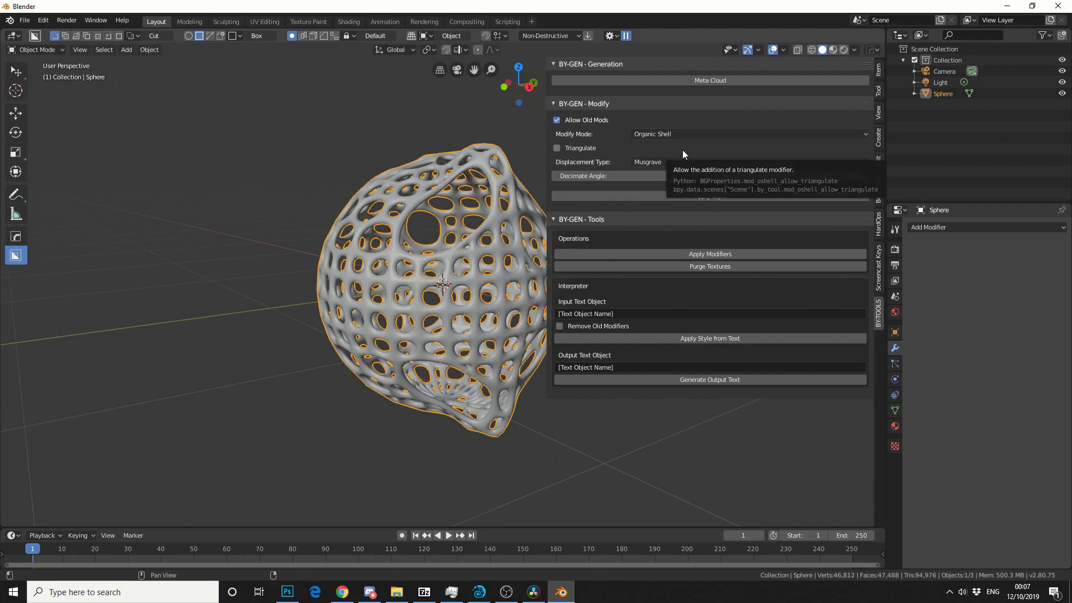
- Set BY-GEN Modify Mode to Hard Padding and apply the style to the baked shell
{"action": "left_click", "coordinate": [668, 136]}
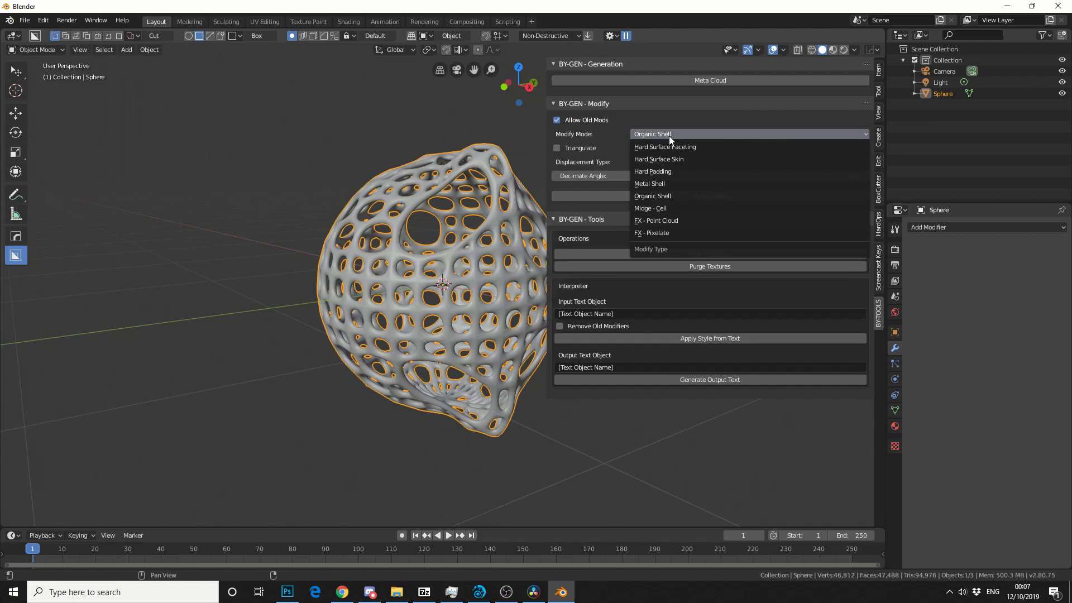
{"action": "left_click", "coordinate": [661, 174]}
{"action": "left_click", "coordinate": [650, 167]}
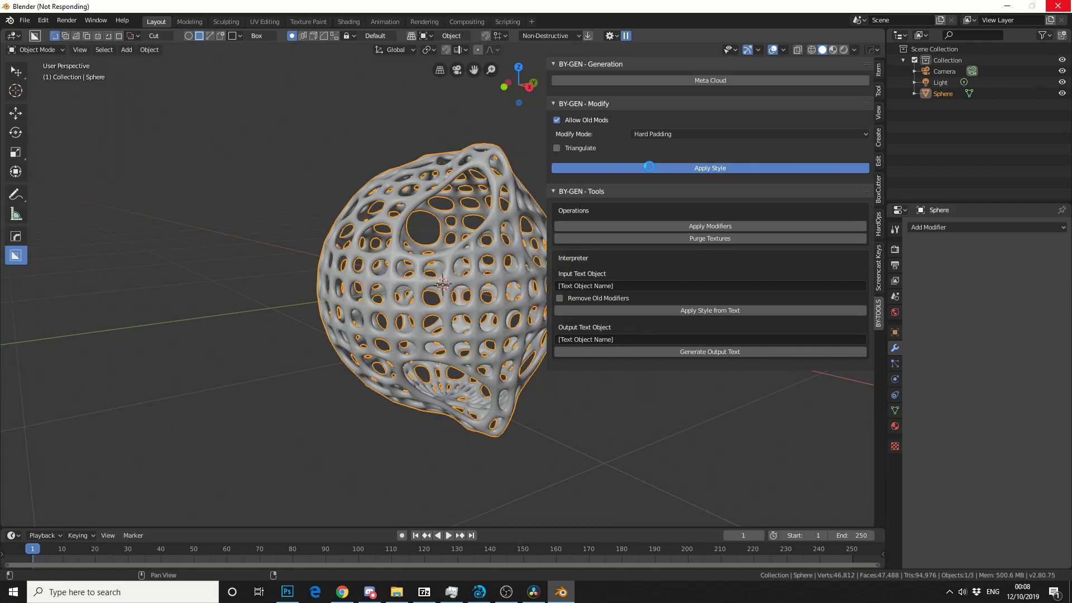
- Orbit and zoom around the sphere to inspect the Hard Padding result
{"action": "middle_click_drag", "start_coordinate": [391, 279], "coordinate": [441, 285]}
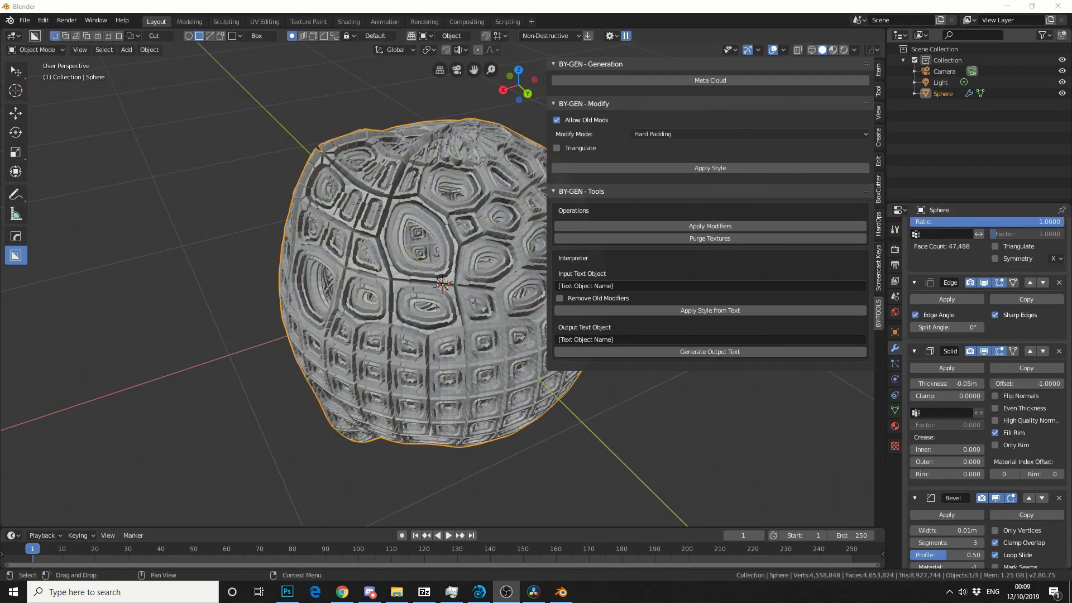
{"action": "middle_click_drag", "start_coordinate": [631, 496], "coordinate": [395, 475]}
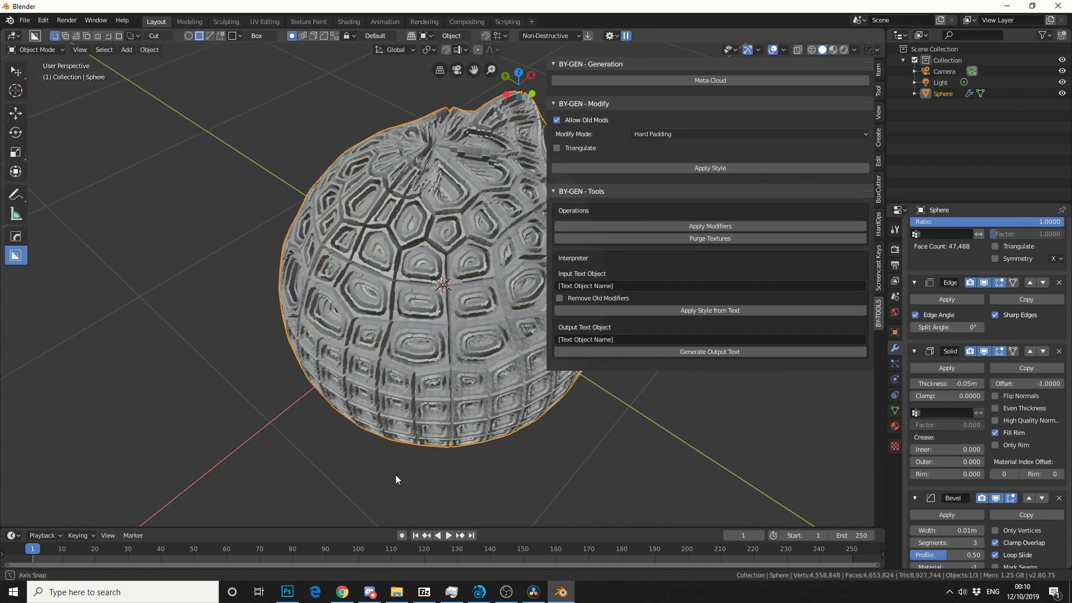
{"action": "scroll", "coordinate": [398, 459], "scroll_direction": "up", "scroll_amount": 3}
{"action": "middle_click_drag", "start_coordinate": [397, 456], "coordinate": [644, 436]}
{"action": "scroll", "coordinate": [572, 391], "scroll_direction": "down", "scroll_amount": 6}
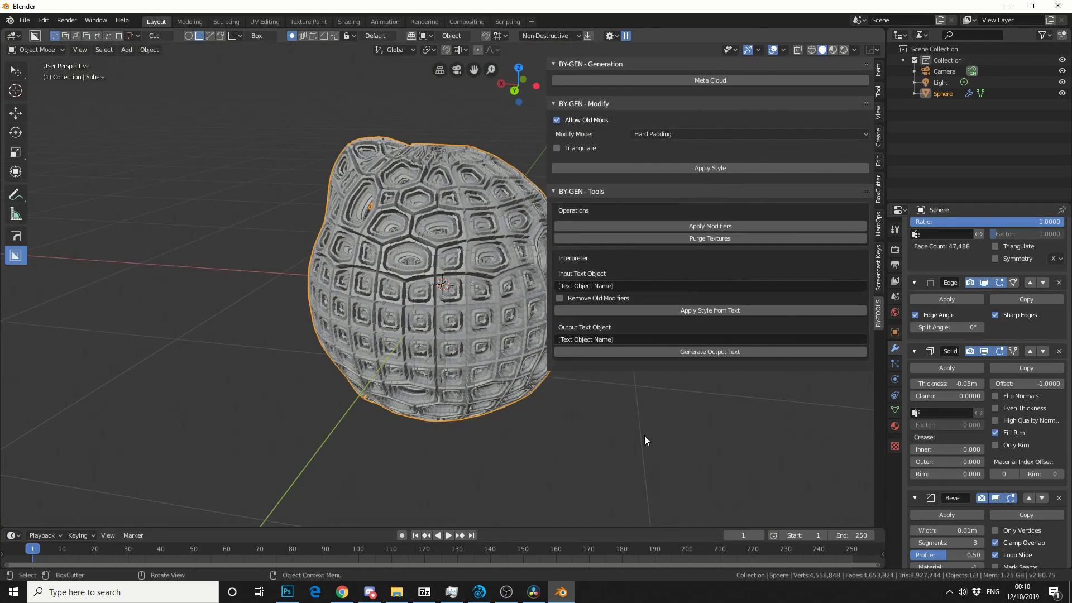
- Undo the Hard Padding style with Ctrl+Z, restoring the bare 94,976-triangle lattice shell
{"action": "key", "text": "ctrl"}
{"action": "key", "text": "ctrl+z"}
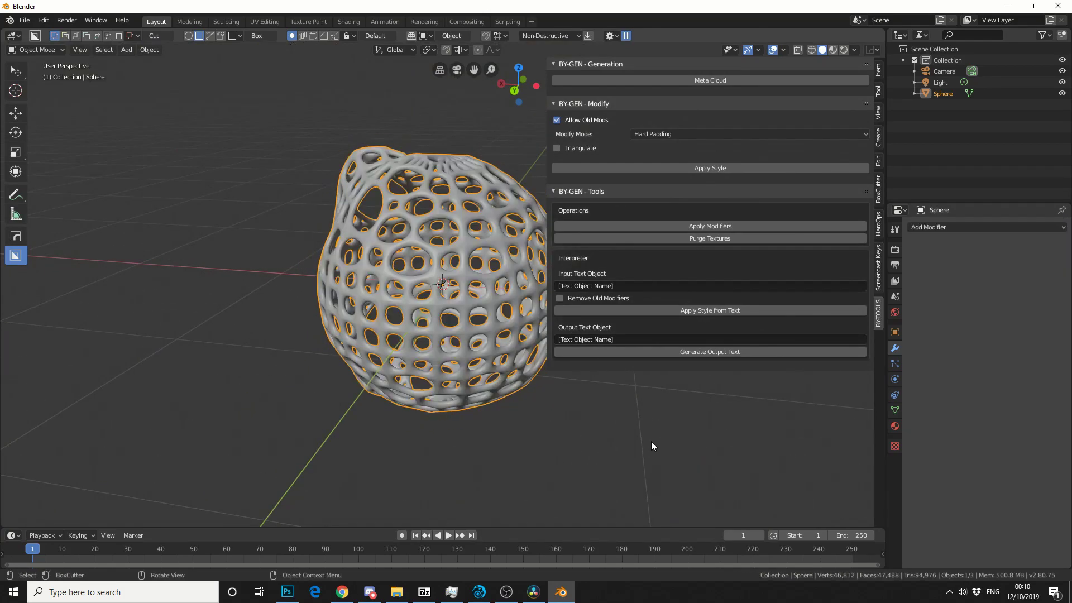
{"action": "middle_click_drag", "start_coordinate": [635, 439], "coordinate": [718, 484]}
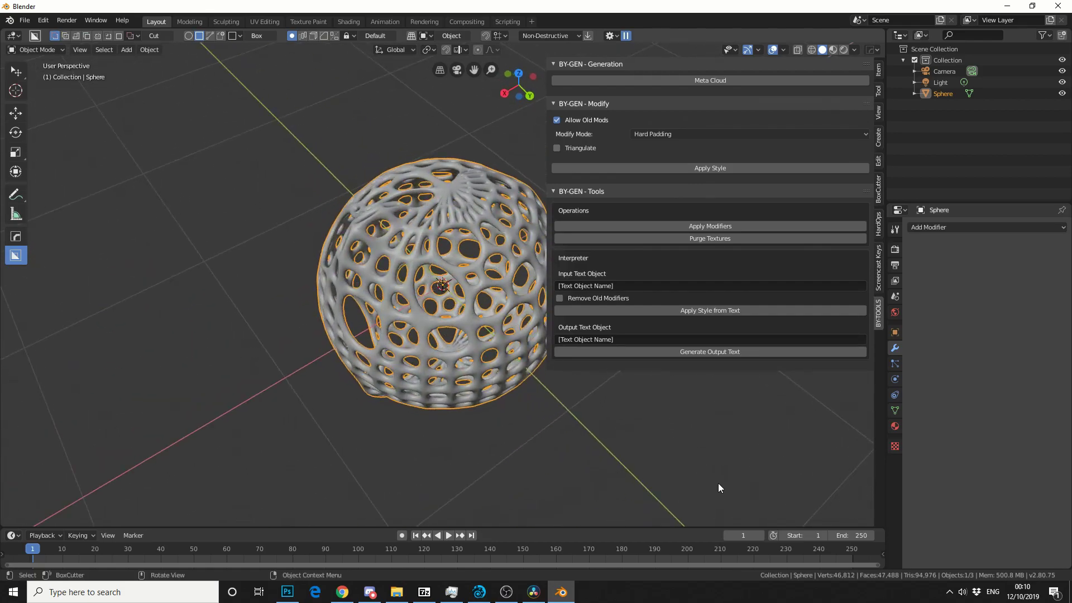
- Restyle the sphere with BY-GEN's FX - Point Cloud mode, with Create Emissive Mat enabled
{"action": "left_click", "coordinate": [673, 135]}
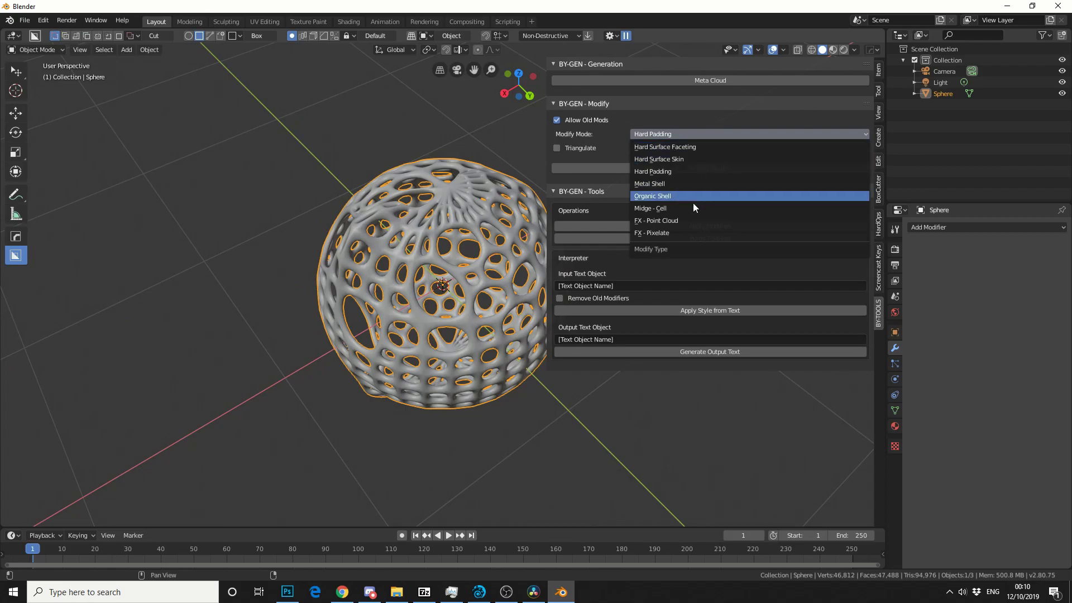
{"action": "left_click", "coordinate": [679, 221]}
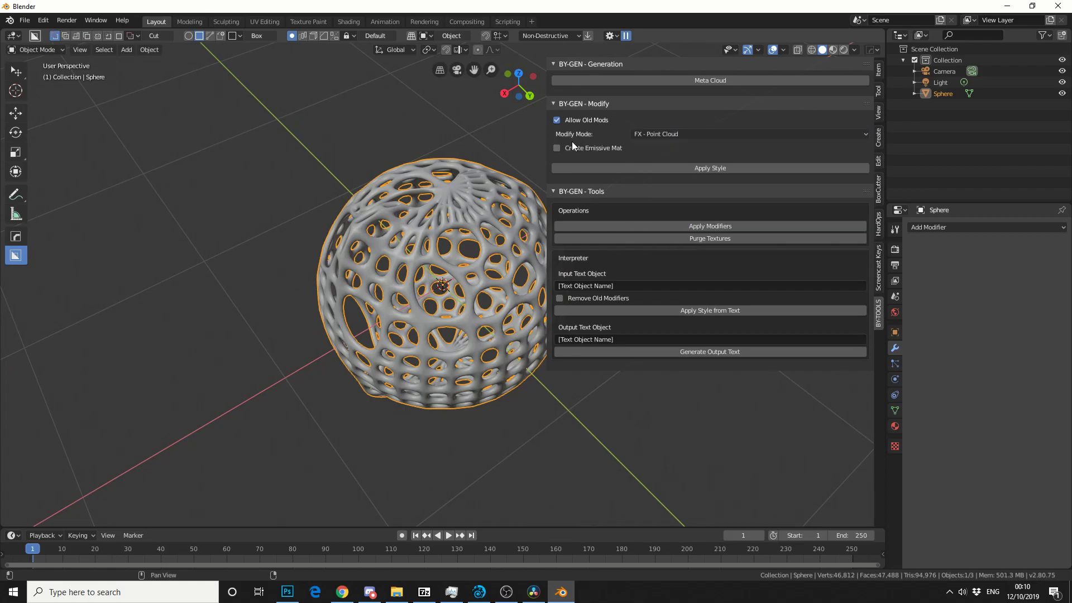
{"action": "left_click", "coordinate": [584, 147]}
{"action": "left_click", "coordinate": [679, 172]}
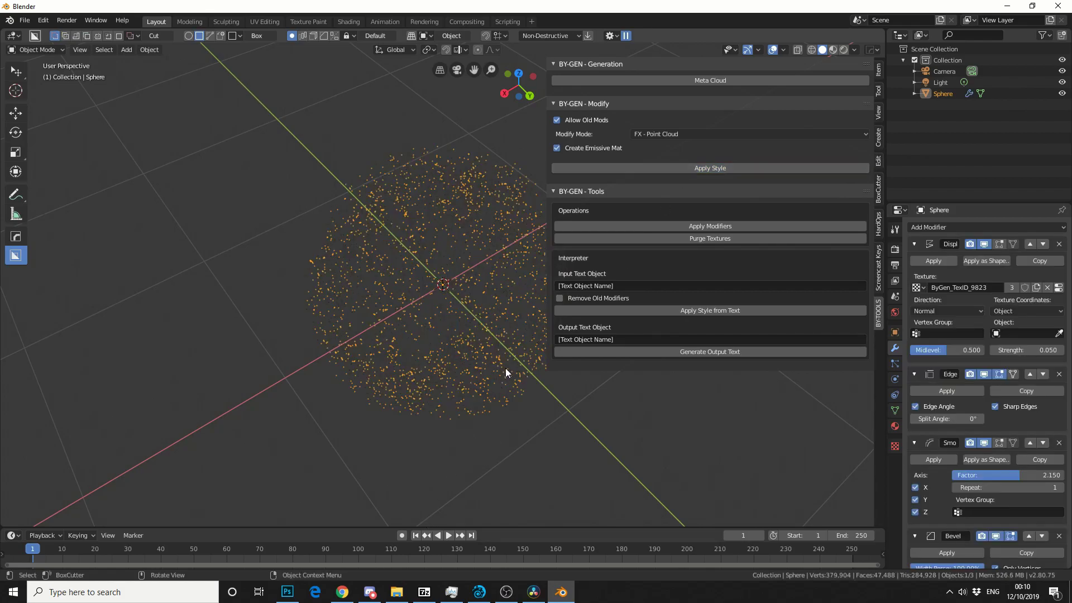
{"action": "middle_click_drag", "start_coordinate": [505, 369], "coordinate": [430, 326]}
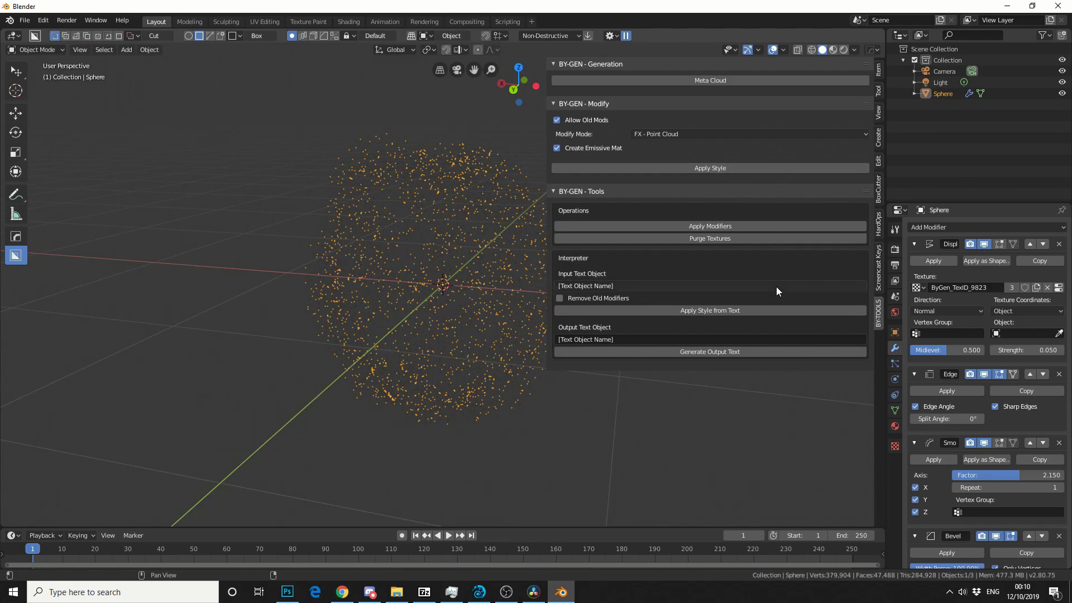
- Hide the sidebar and switch to Rendered shading to see the glowing cyan point shell
{"action": "key", "text": "n"}
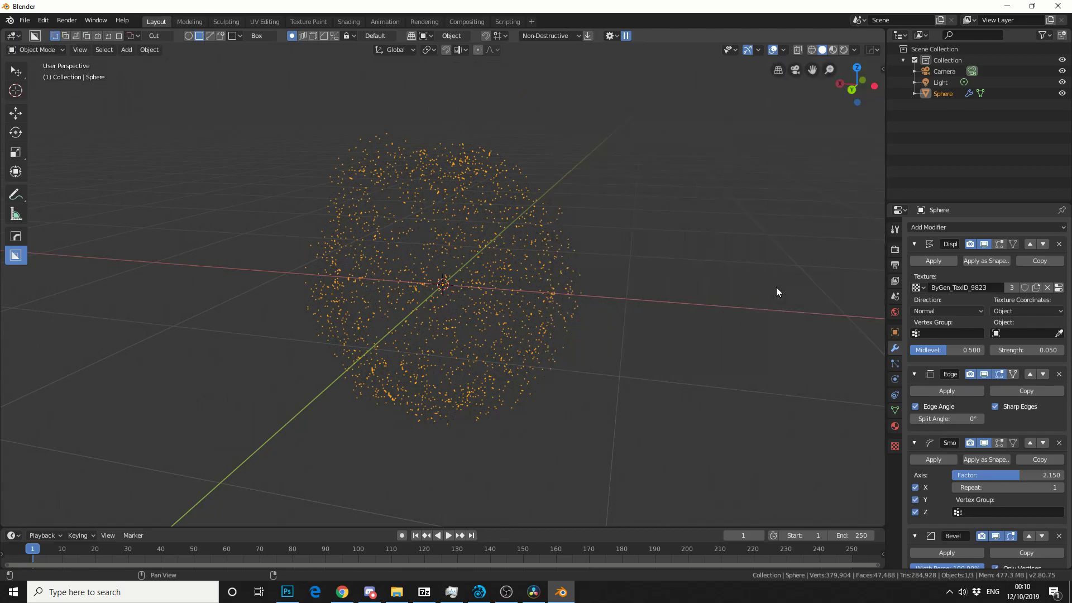
{"action": "left_click", "coordinate": [843, 49]}
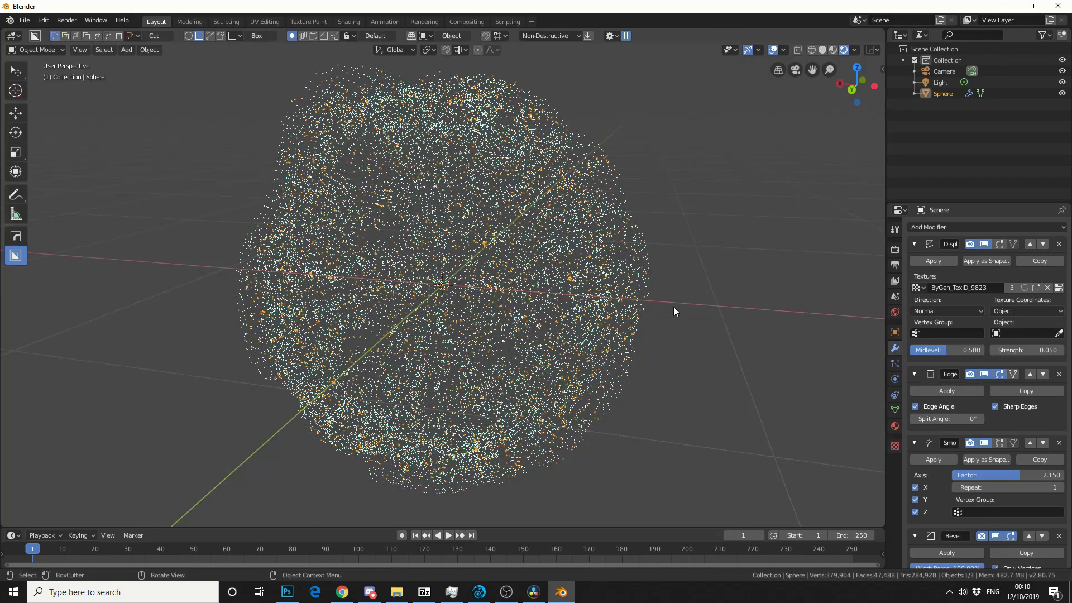
{"action": "middle_click_drag", "start_coordinate": [674, 307], "coordinate": [692, 280]}
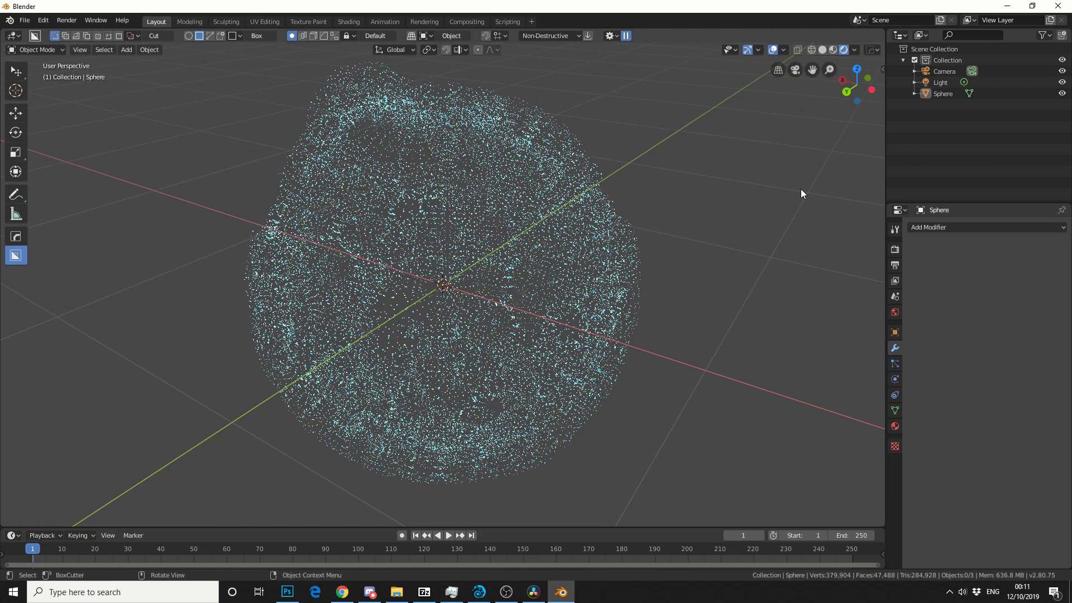
- Add a particle system to the sphere emitting from Verts, with emission End frame 1
{"action": "left_click", "coordinate": [895, 363]}
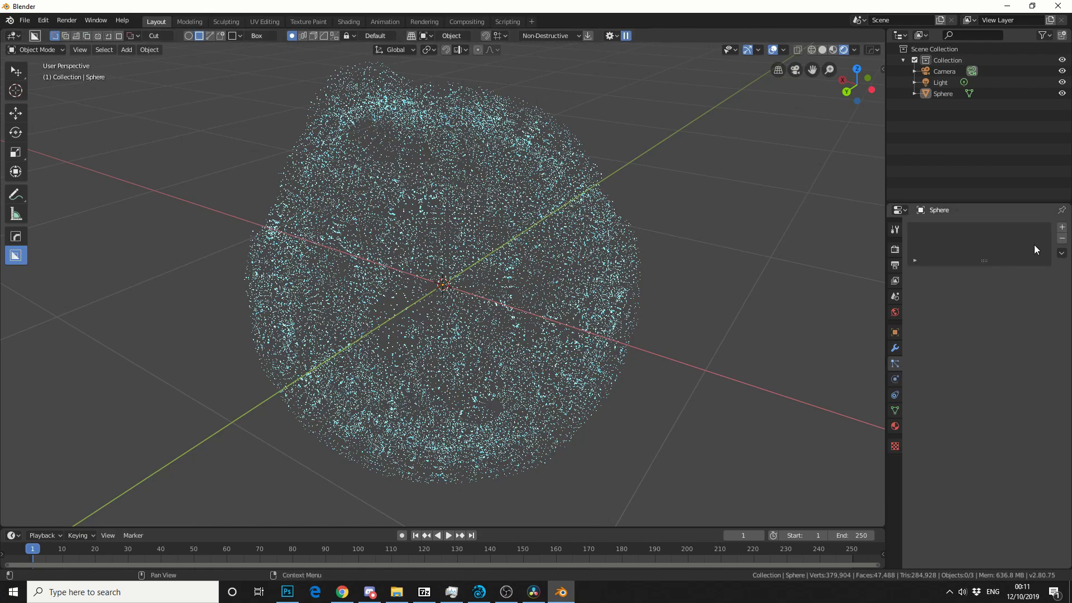
{"action": "left_click", "coordinate": [1063, 229]}
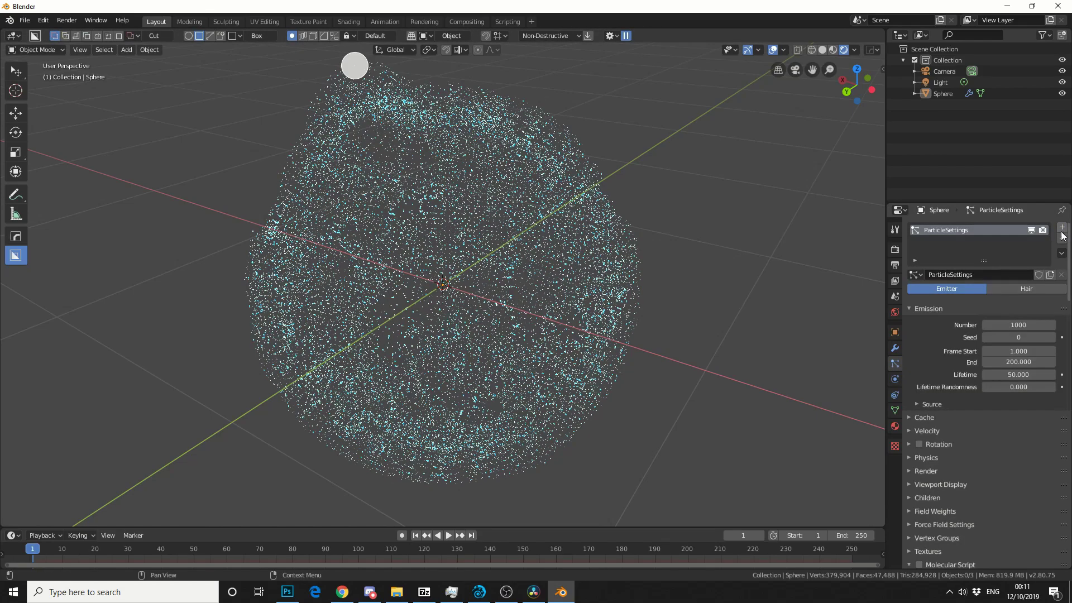
{"action": "left_click", "coordinate": [923, 404]}
{"action": "left_click", "coordinate": [994, 419]}
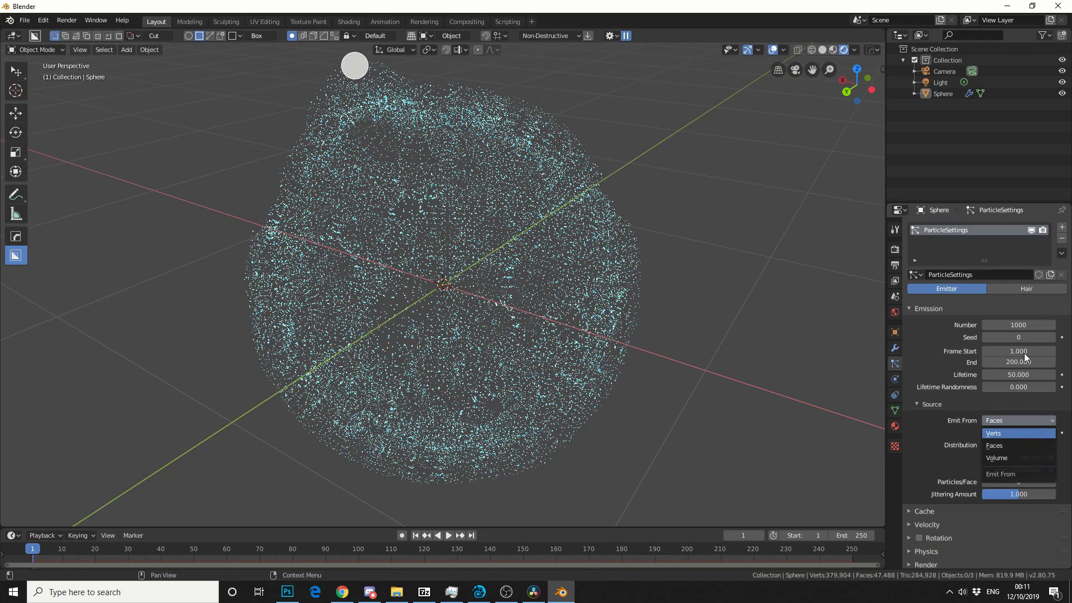
{"action": "left_click", "coordinate": [1007, 435]}
{"action": "left_click", "coordinate": [1017, 363]}
{"action": "type", "text": "1"}
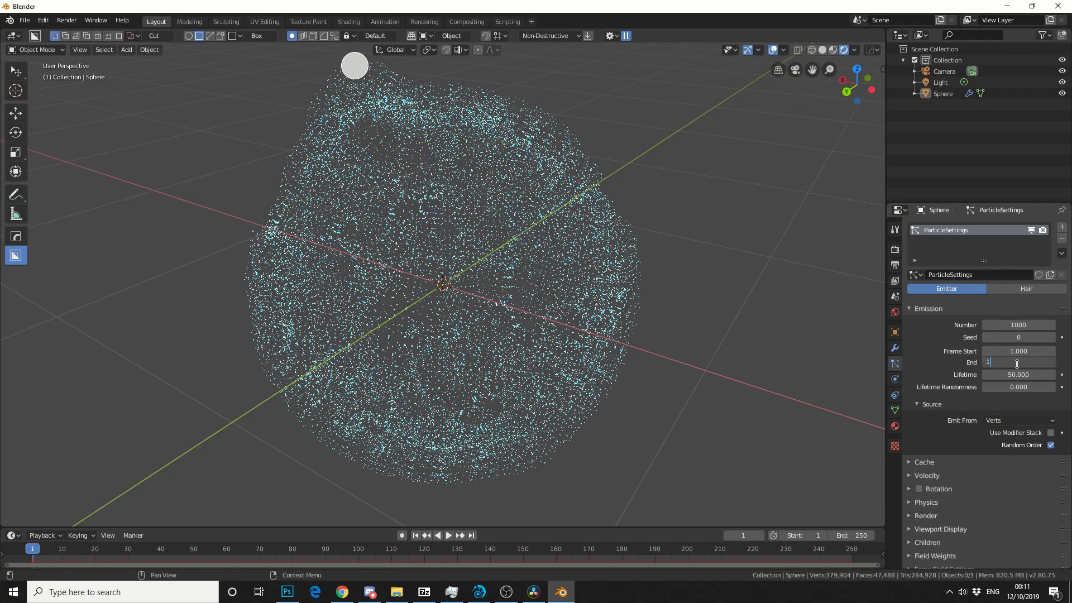
{"action": "key", "text": "Return"}
{"action": "middle_click_drag", "start_coordinate": [637, 369], "coordinate": [530, 398]}
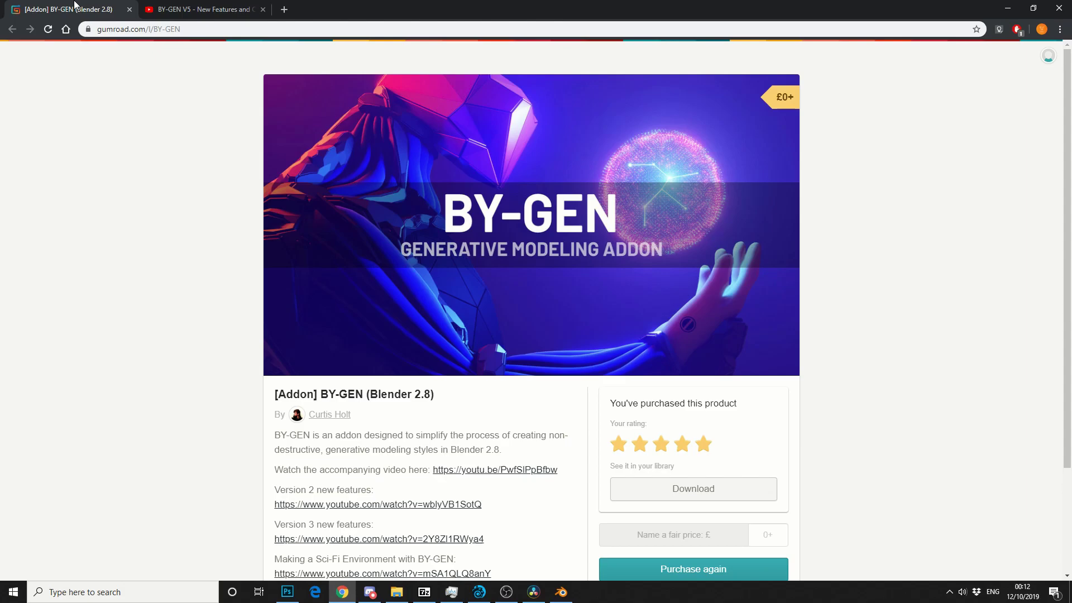
- Go to the browser's second tab, the 'BY-GEN V5 - New Features and Changes' YouTube video
{"action": "left_click", "coordinate": [174, 8]}
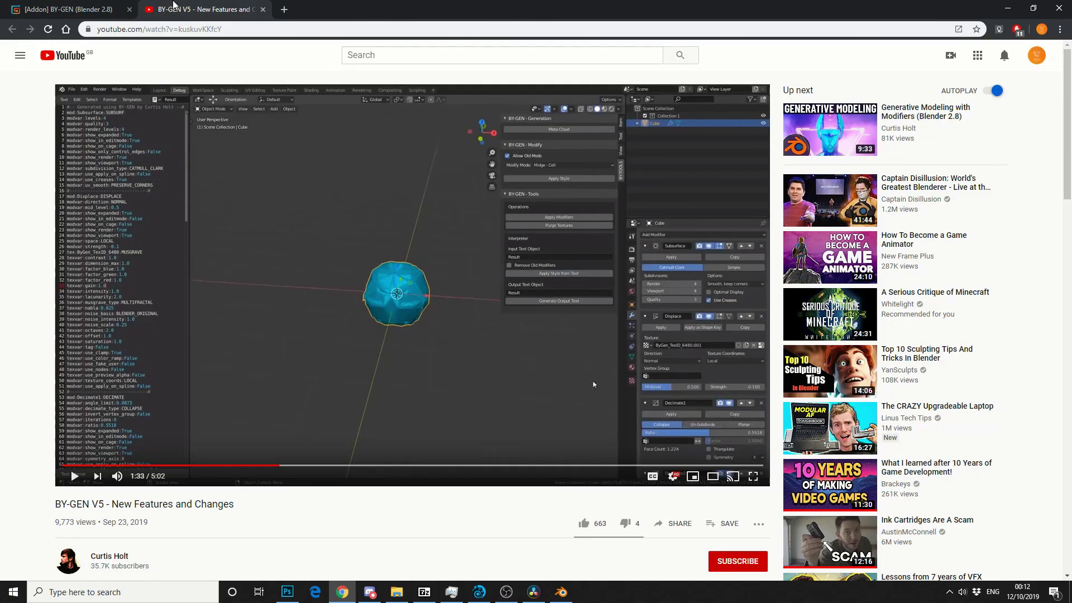